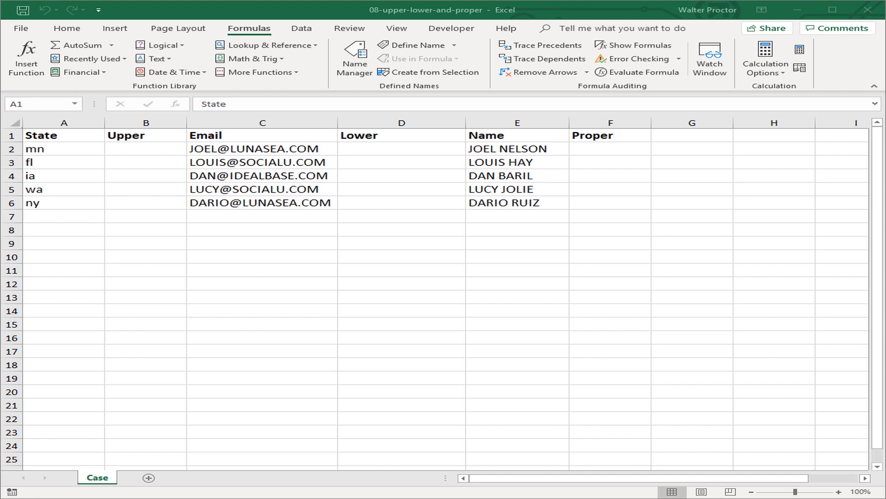
Step: Insert the UPPER function in B2 with A2 as its text argument, and fill the formula down to B6
click(642, 9)
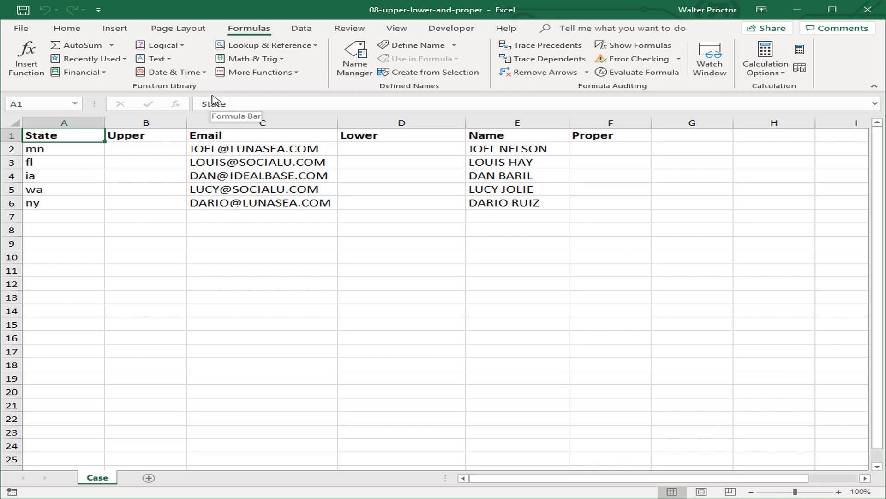
click(154, 149)
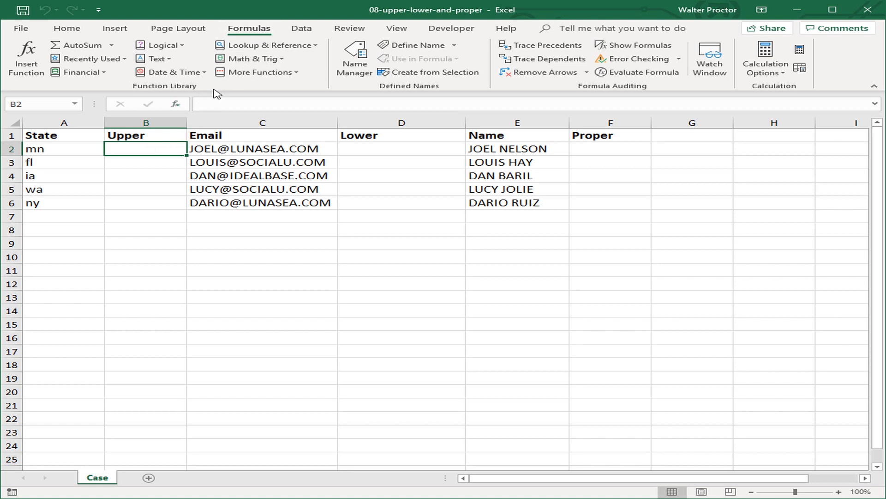
click(154, 61)
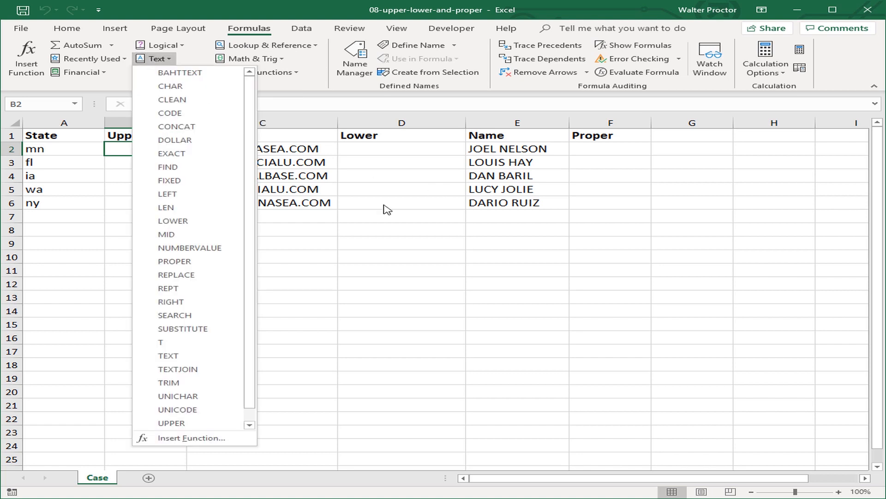
click(197, 424)
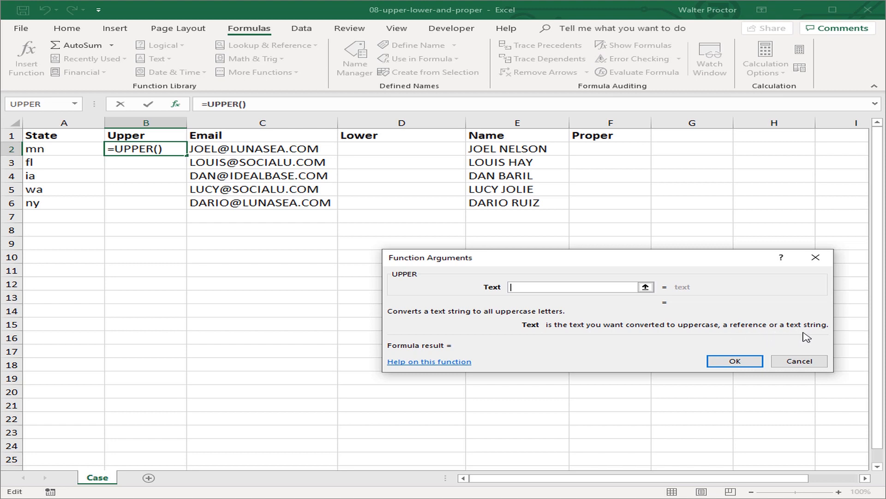
click(73, 151)
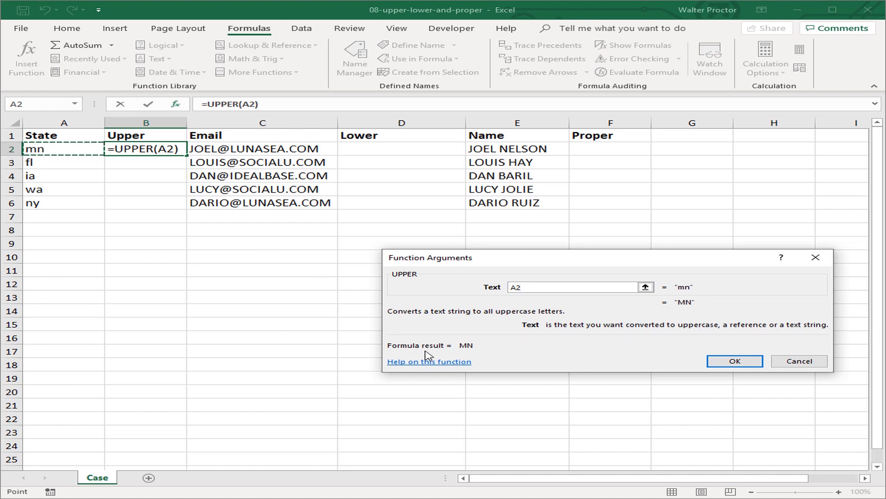
click(731, 364)
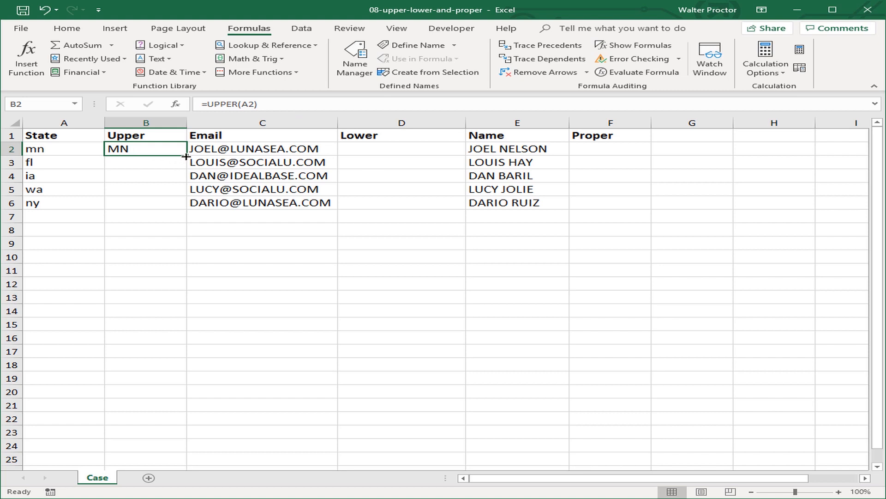
drag(186, 156, 178, 209)
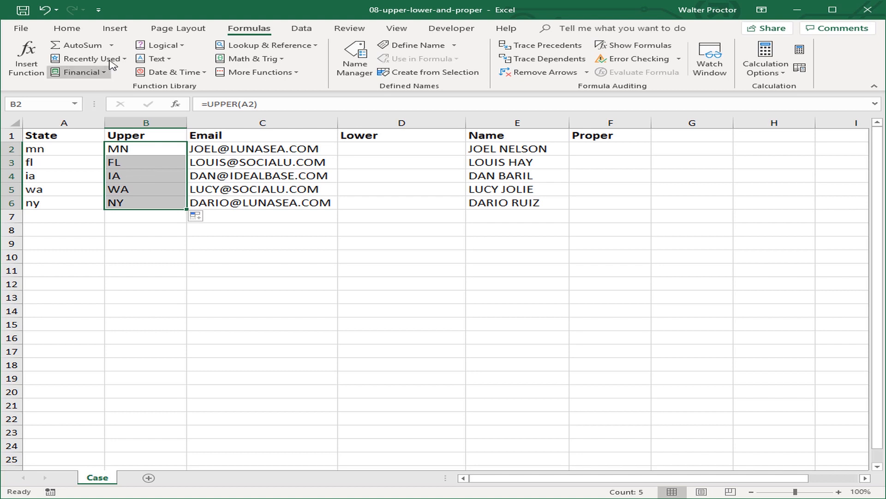
Step: Copy B2:B6 and paste it in place as values only to replace the UPPER formulas, then check the individual cells and clear the copy selection
click(21, 30)
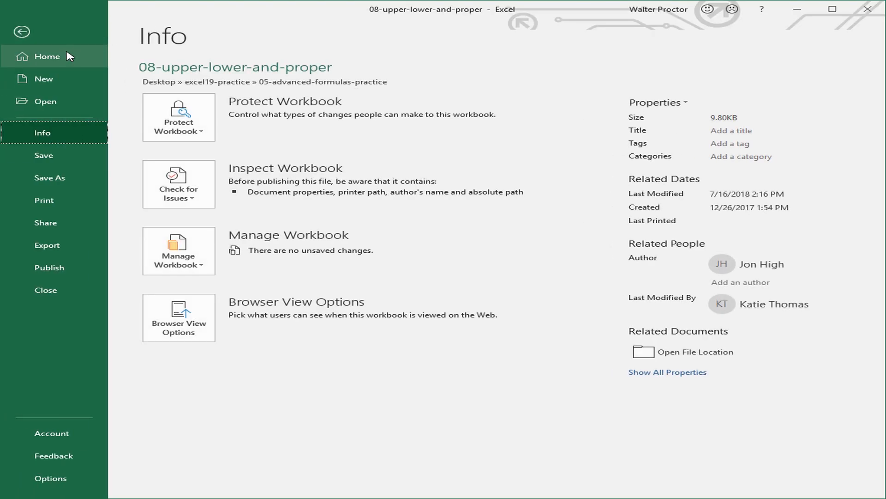
click(21, 31)
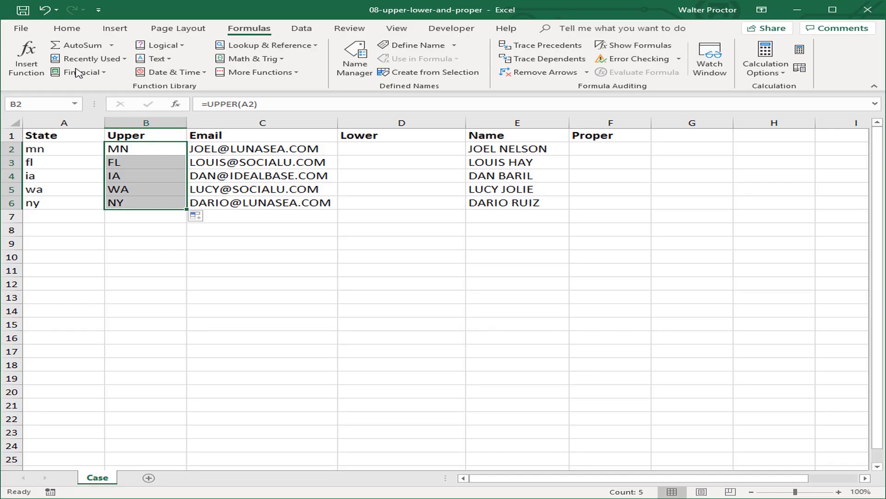
click(68, 29)
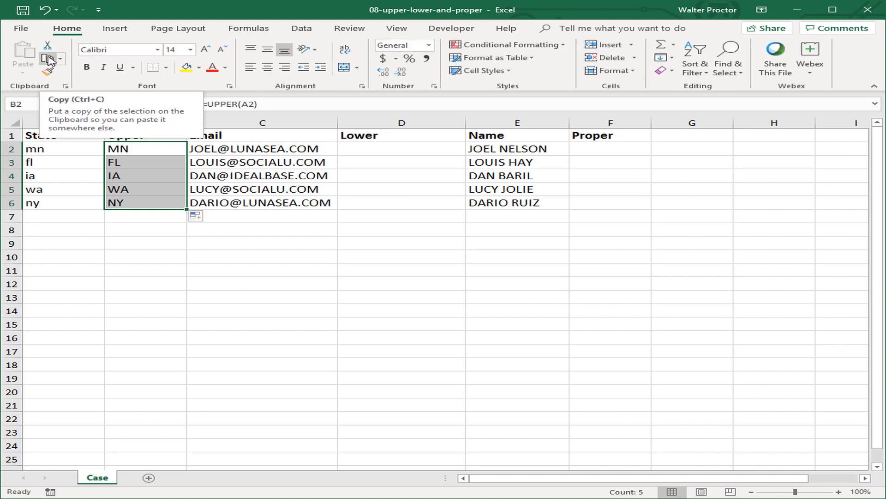
click(48, 60)
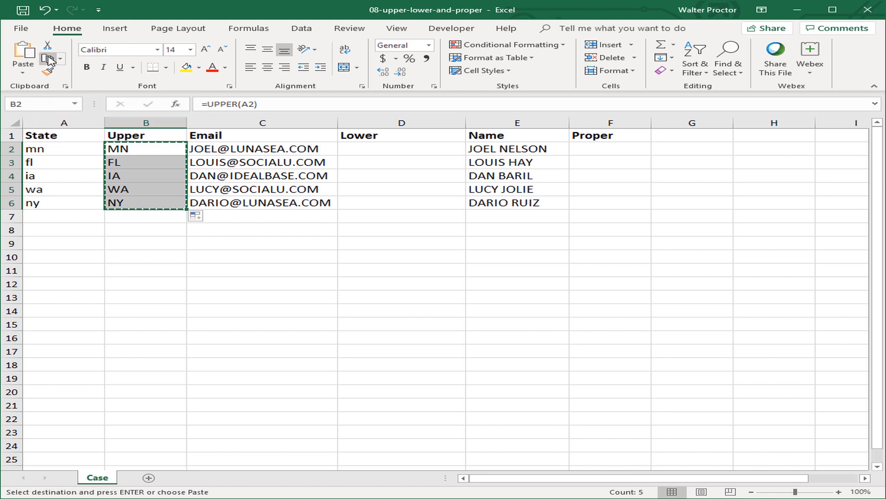
click(22, 73)
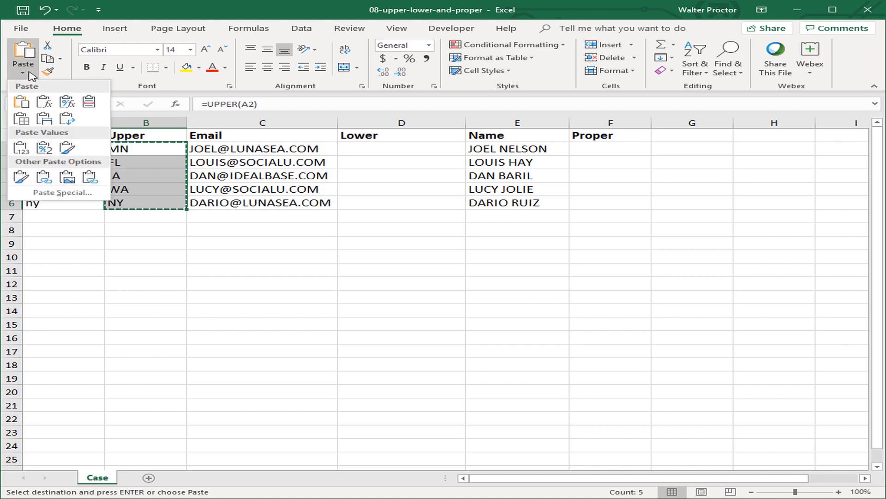
click(20, 150)
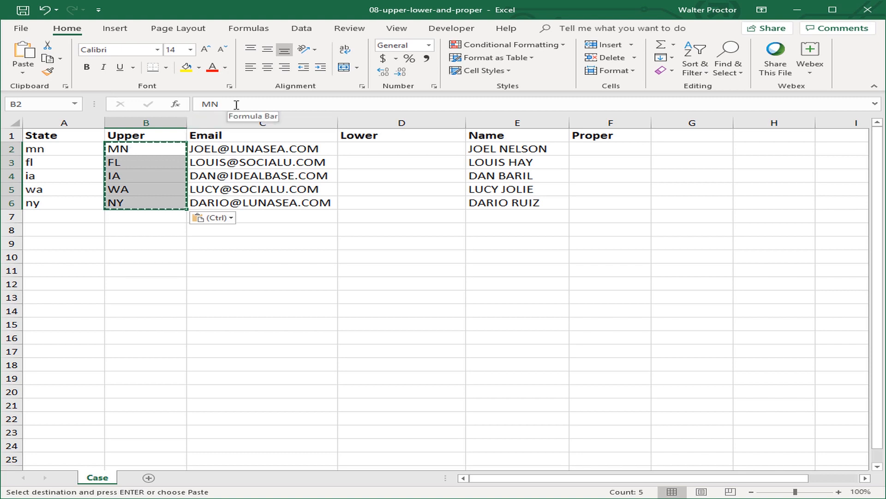
click(148, 162)
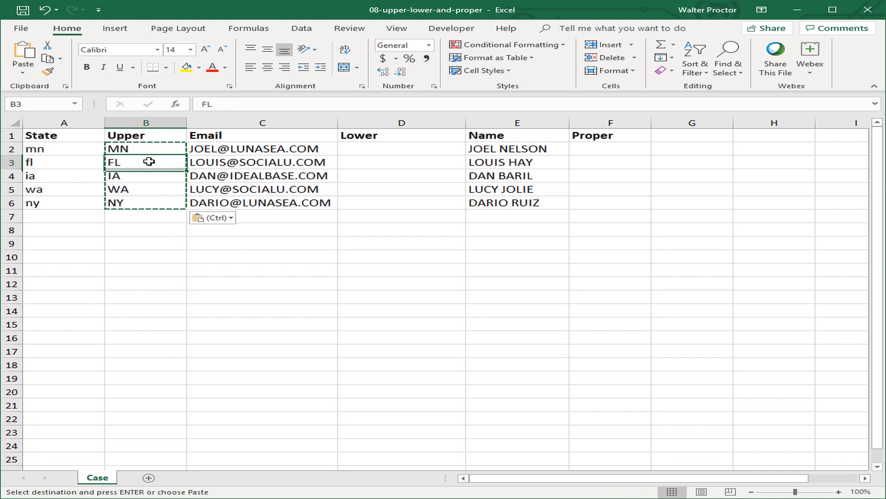
click(147, 179)
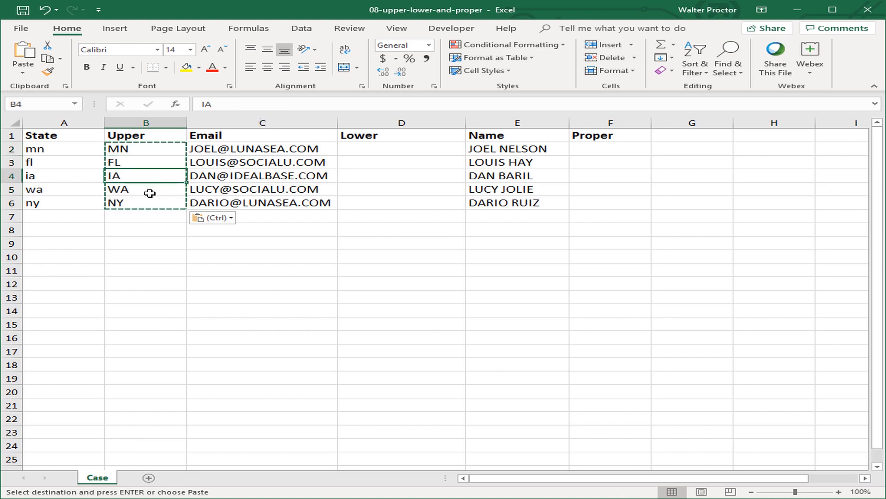
click(150, 193)
click(149, 202)
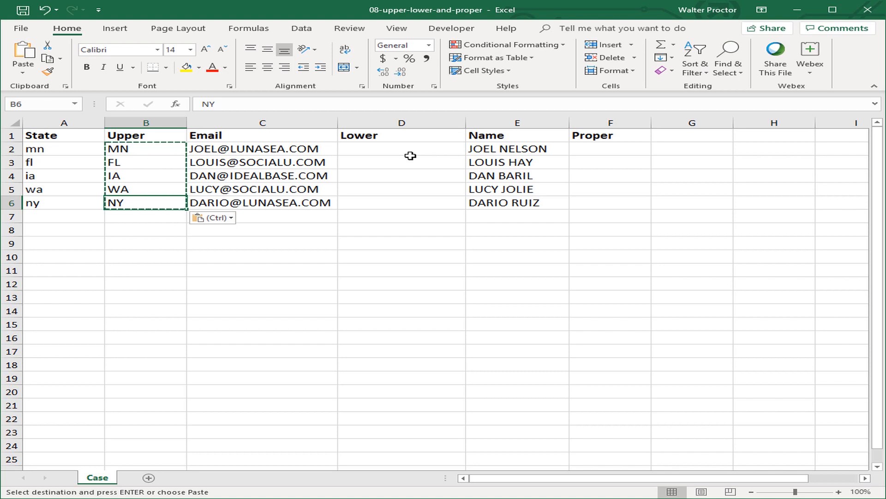
key(Escape)
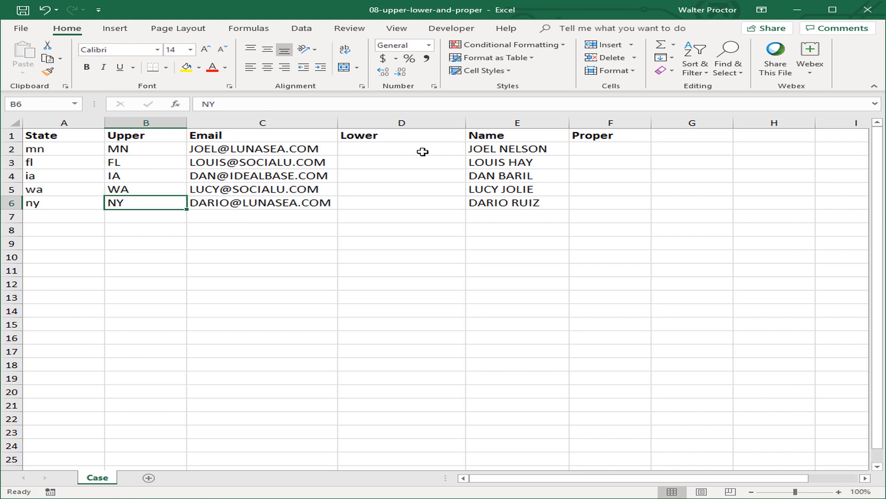
Step: Insert the LOWER function in D2 with C2 as its text argument, and fill the formula down to D6
click(423, 151)
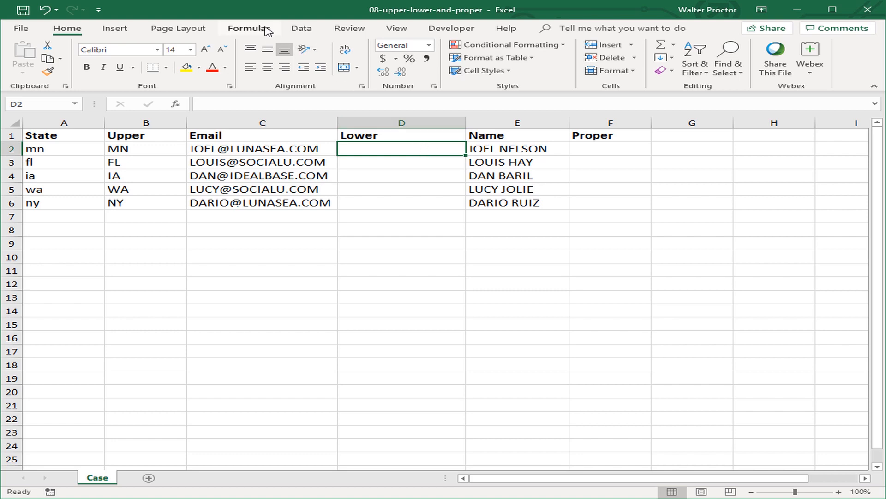
click(249, 28)
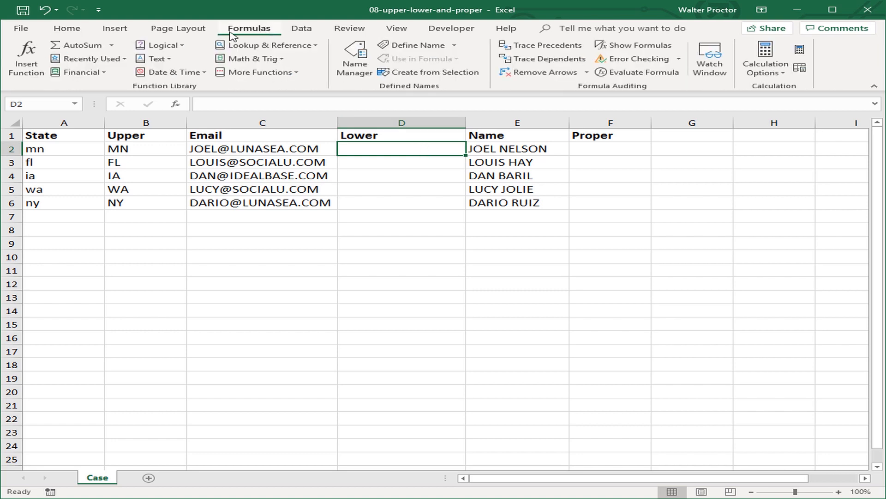
click(170, 60)
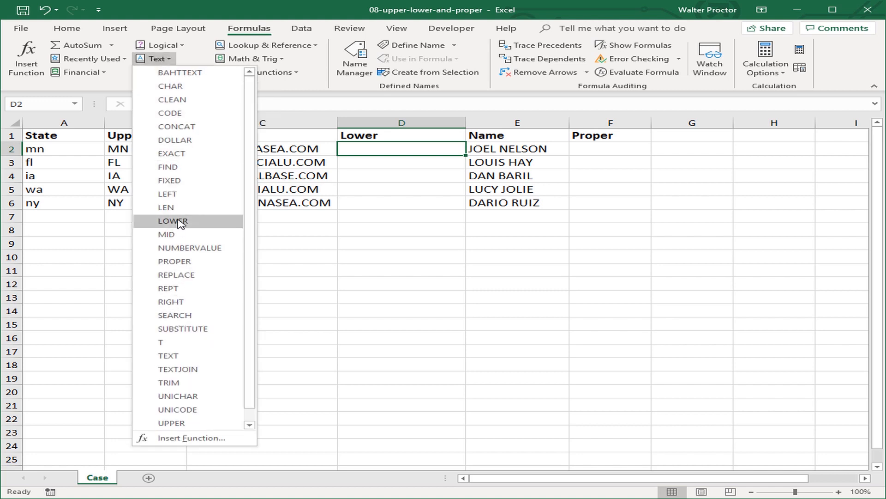
click(180, 222)
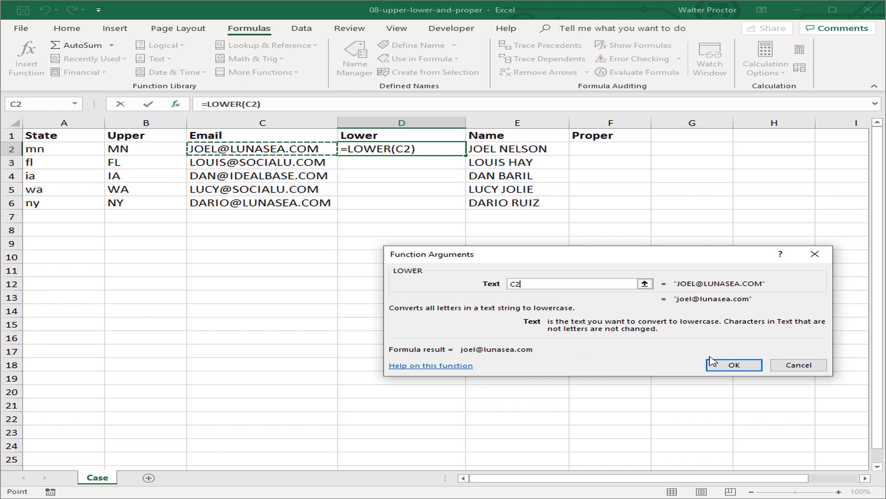
click(735, 365)
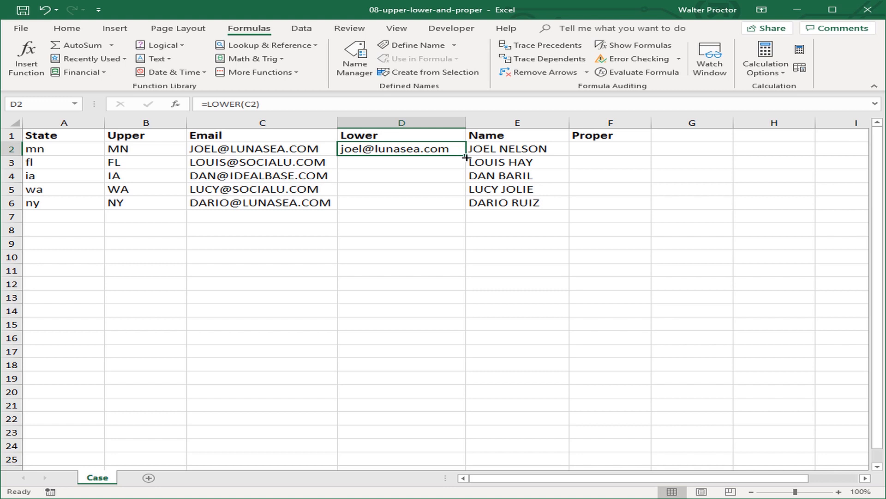
double_click(466, 158)
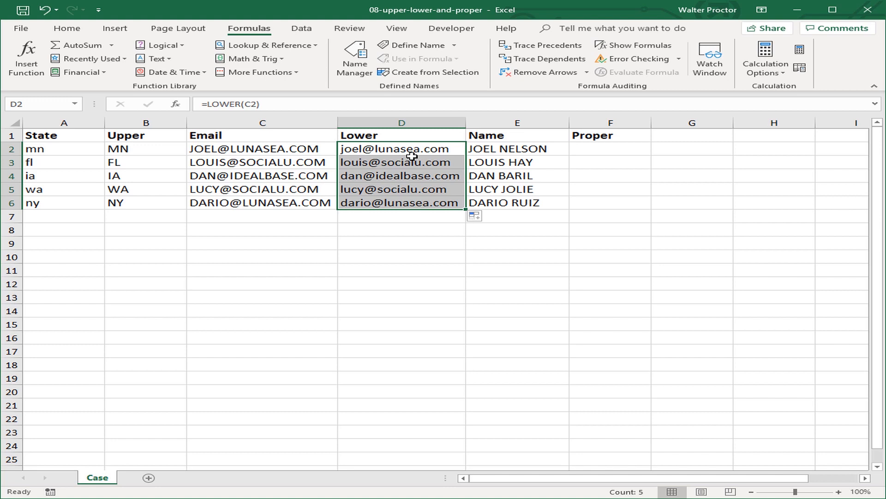
Step: Enter the formula =PROPER(E2) in F2 and fill it down to F6
click(614, 151)
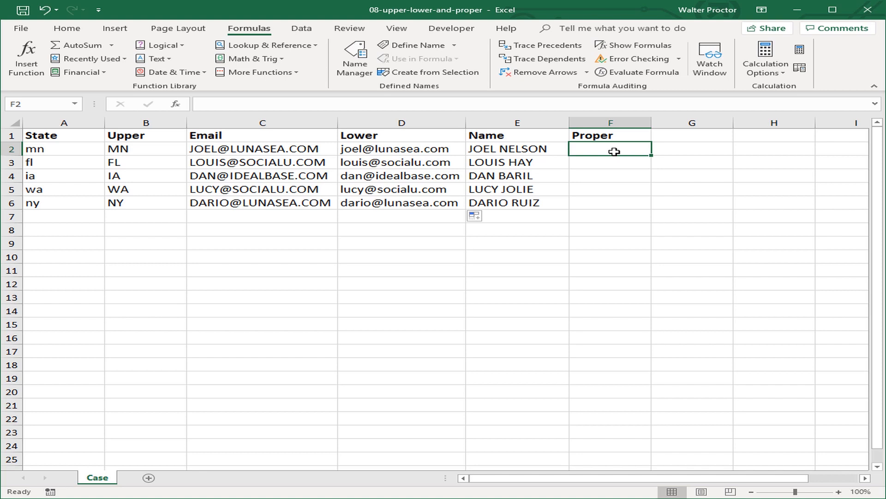
text(=pr)
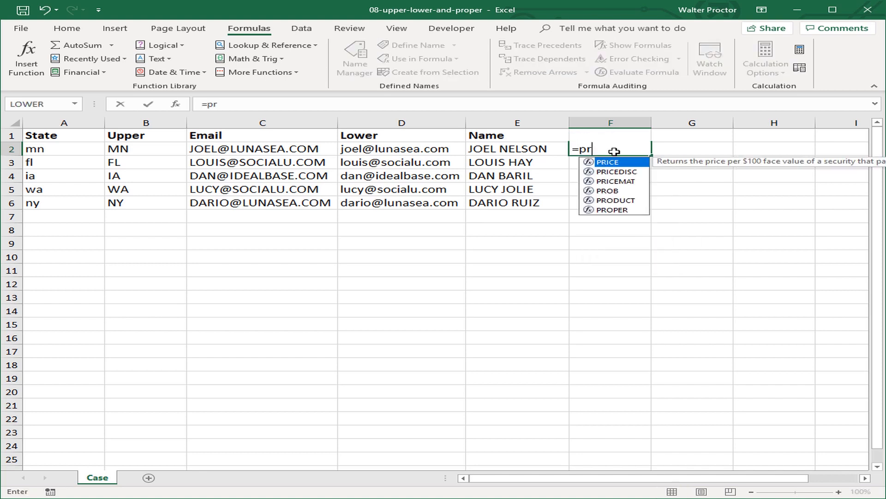
text(o)
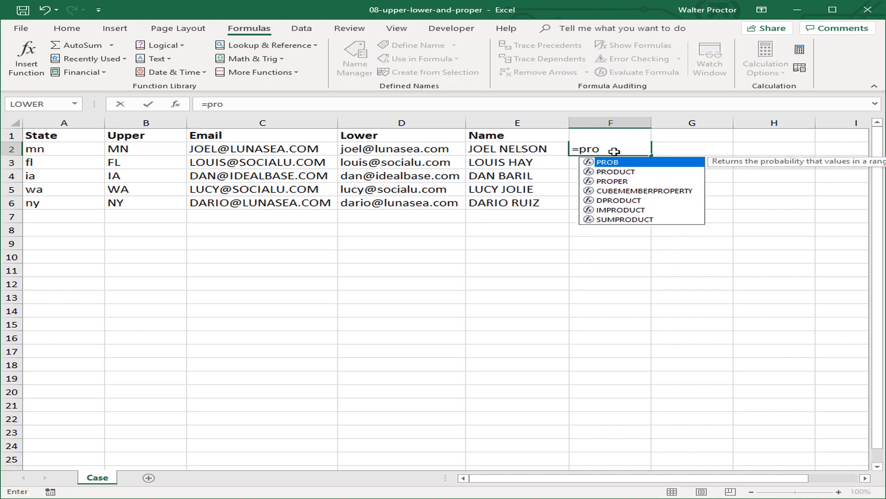
double_click(627, 182)
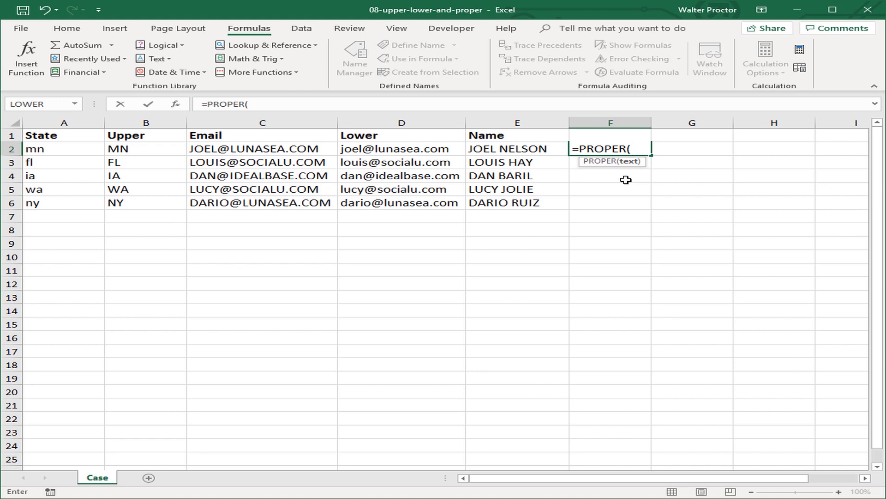
click(493, 149)
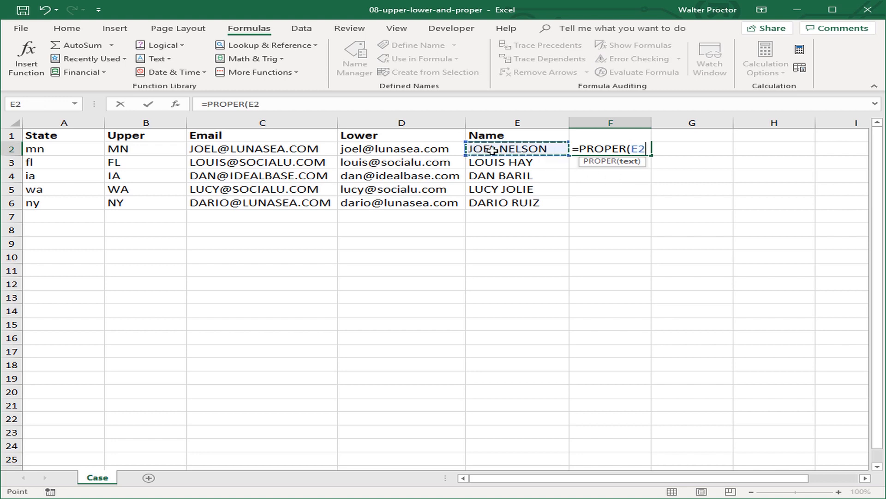
text())
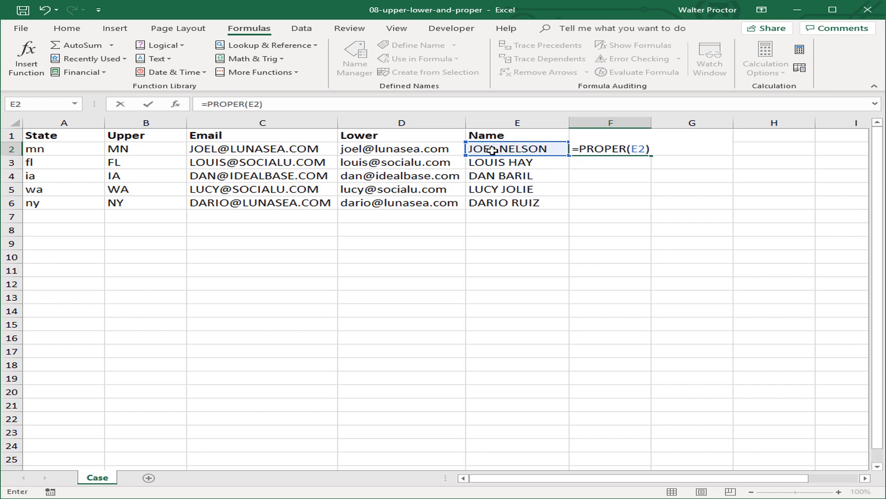
click(150, 104)
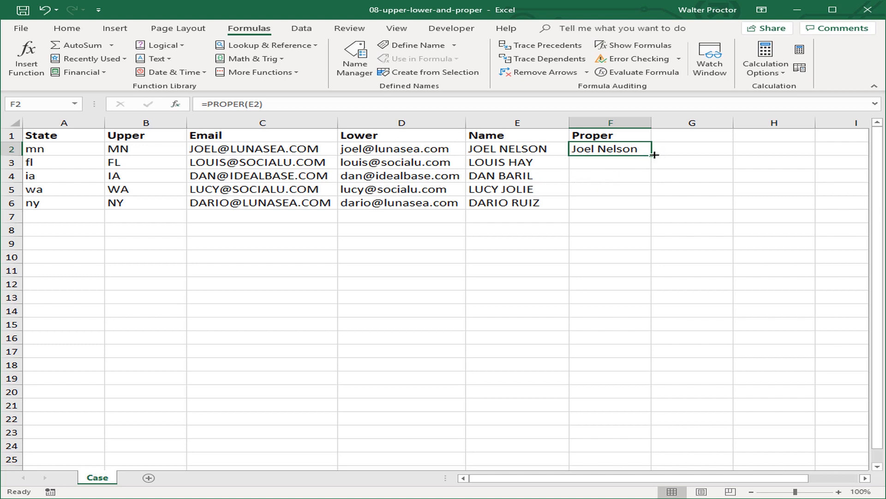
drag(654, 154, 607, 209)
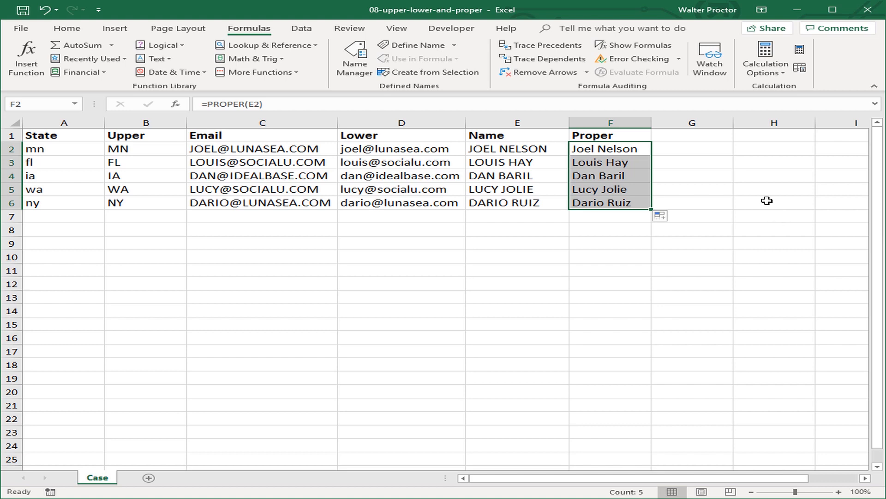
Step: Copy F2:F6 and paste it in place as values only to replace the PROPER formulas, then check F2 and clear the copy selection
click(64, 29)
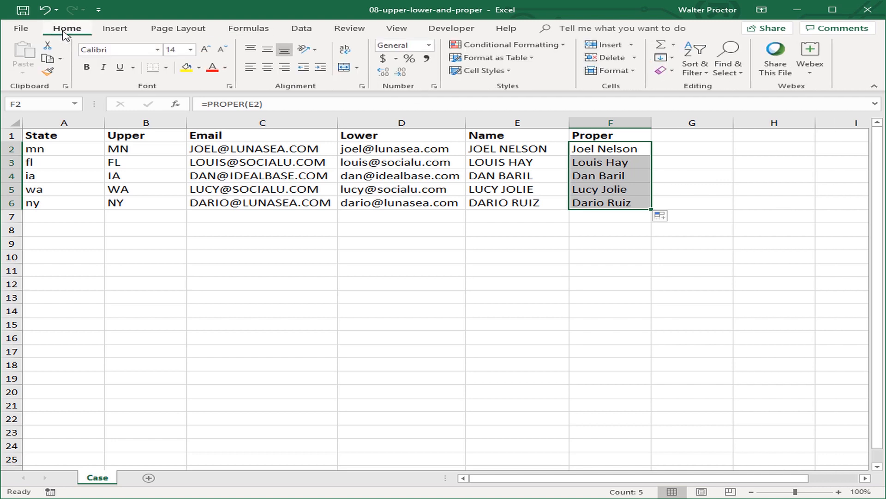
click(52, 62)
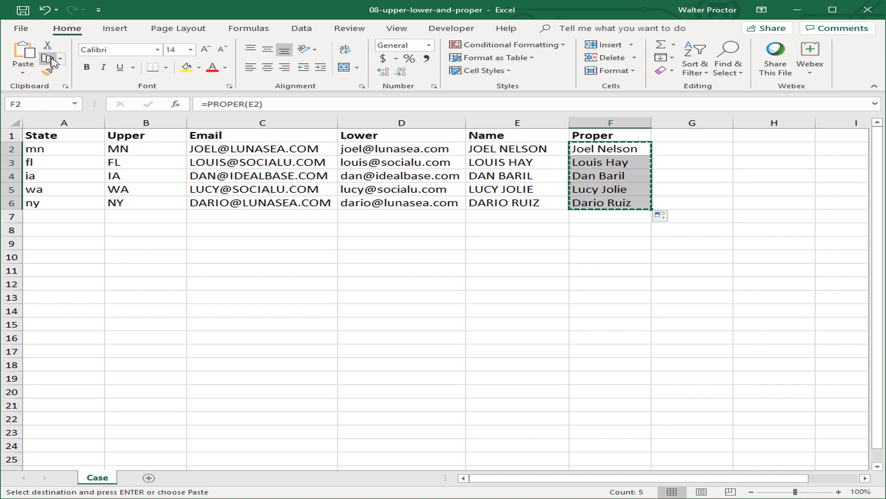
click(19, 70)
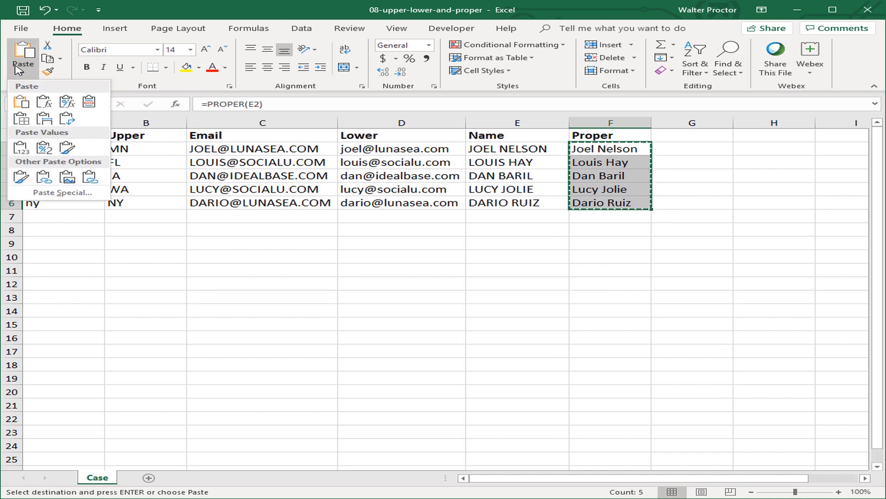
click(20, 148)
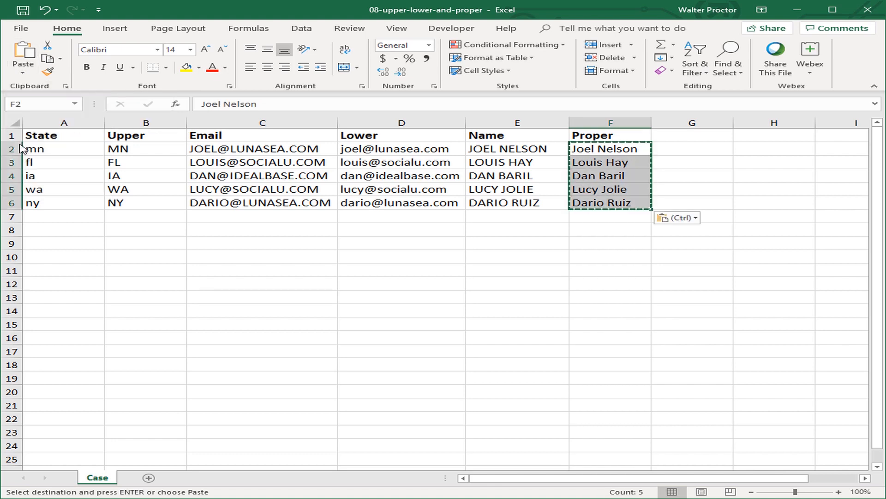
click(618, 148)
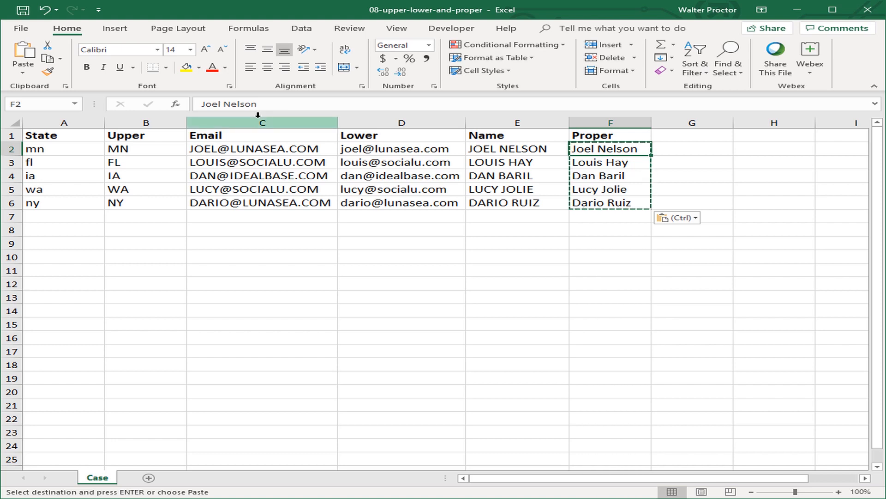
key(Escape)
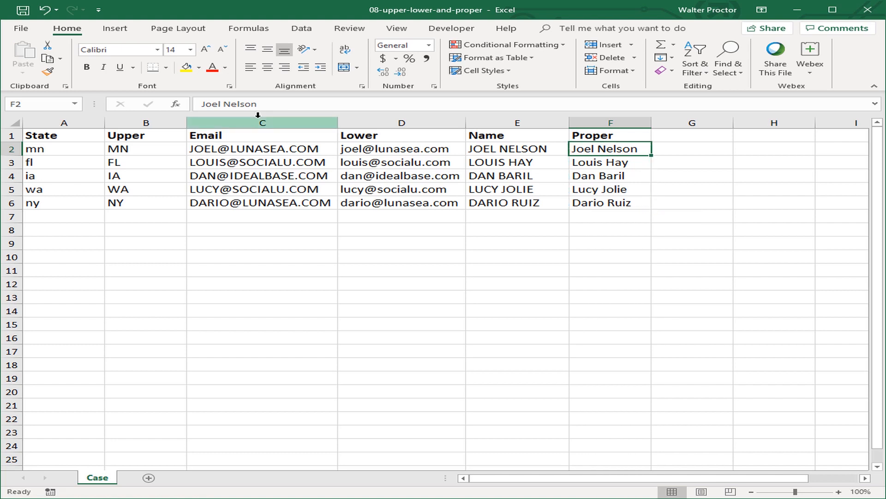